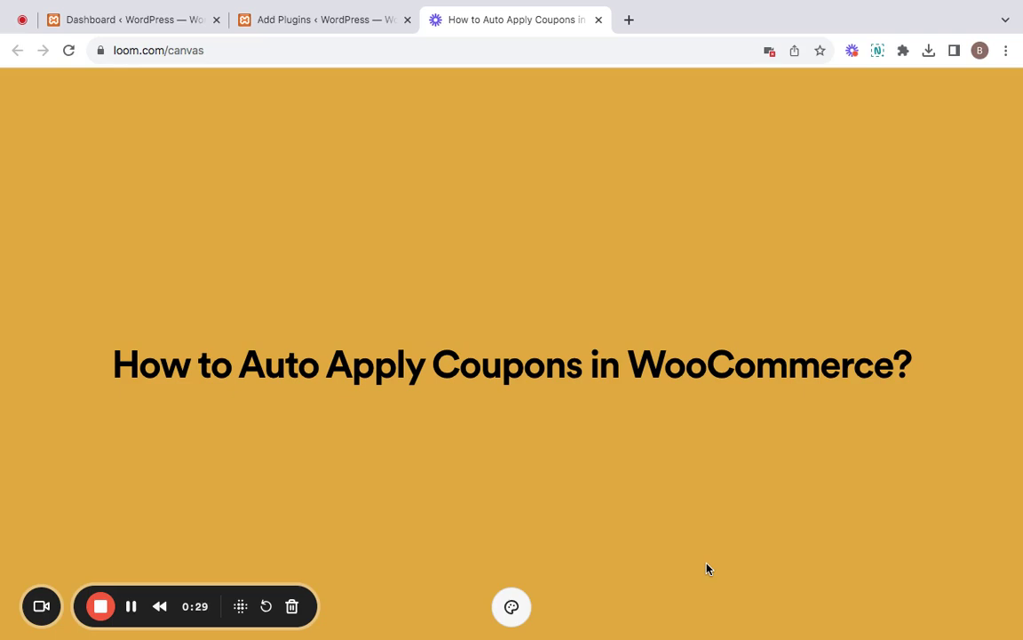
Switch to the WordPress admin and start a new rule in WooCommerce's Discount Rules.
{"action": "left_click", "coordinate": [263, 26]}
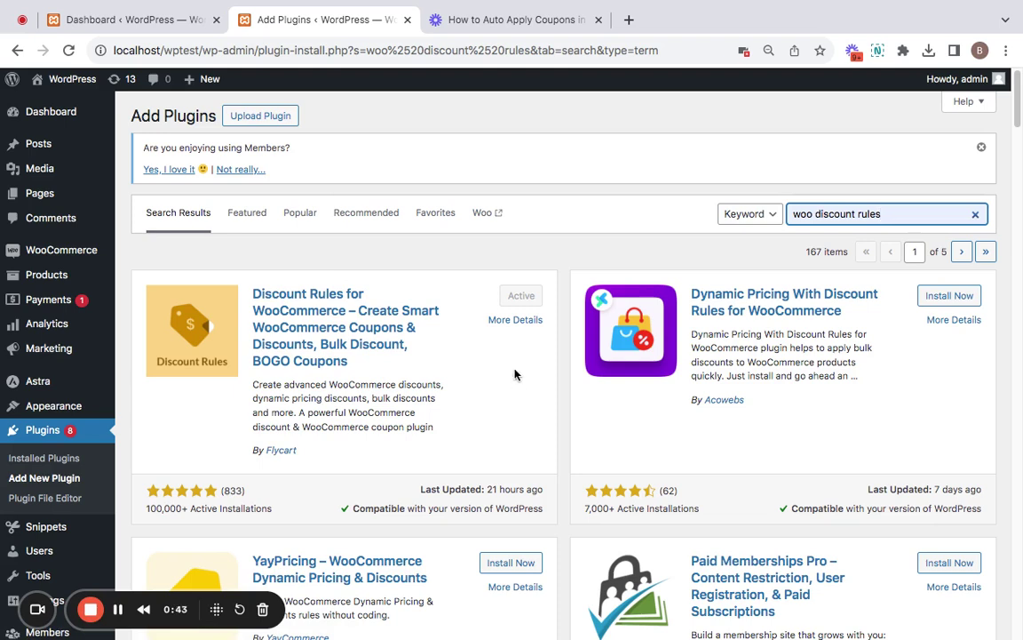
{"action": "mouse_move", "coordinate": [71, 255]}
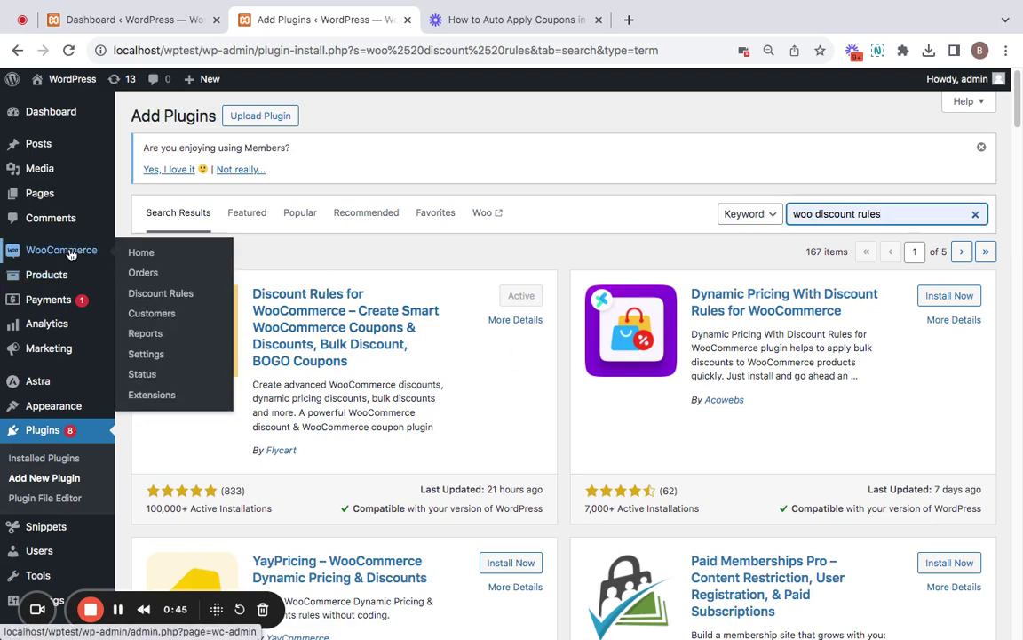
{"action": "left_click", "coordinate": [161, 299]}
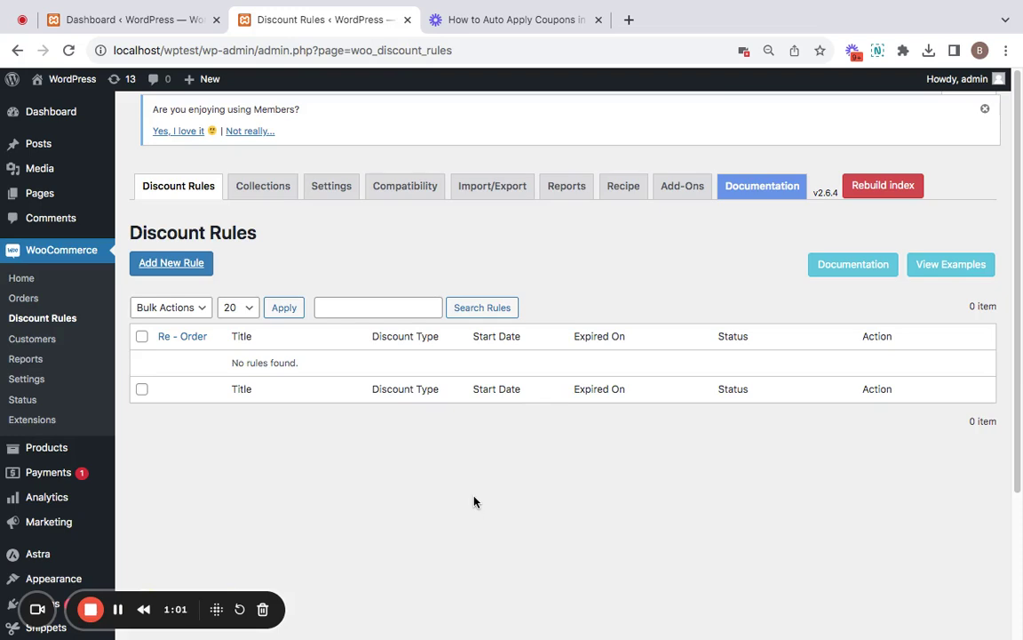
{"action": "left_click", "coordinate": [199, 272]}
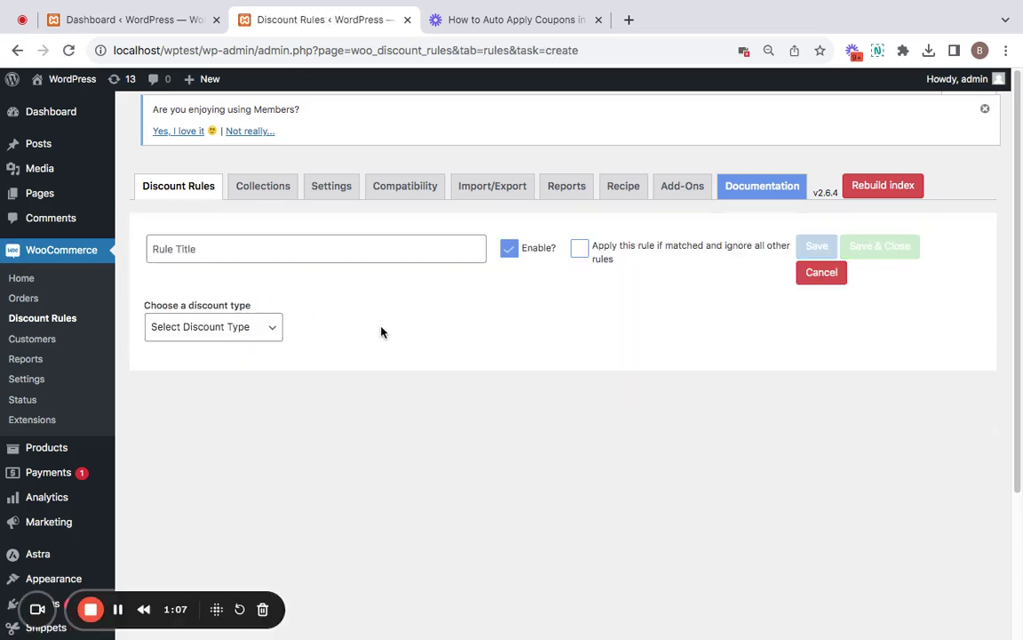
Title the rule "auto-apply coupon with 10%" and choose Cart Adjustment as its discount type.
{"action": "left_click", "coordinate": [281, 252]}
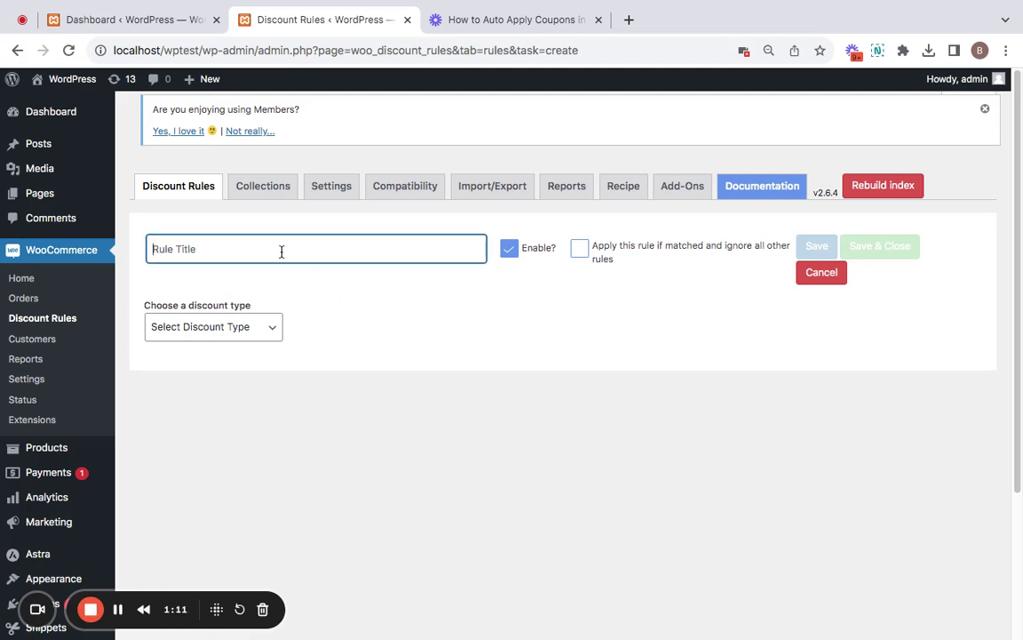
{"action": "type", "text": "auto-apply coupon 1"}
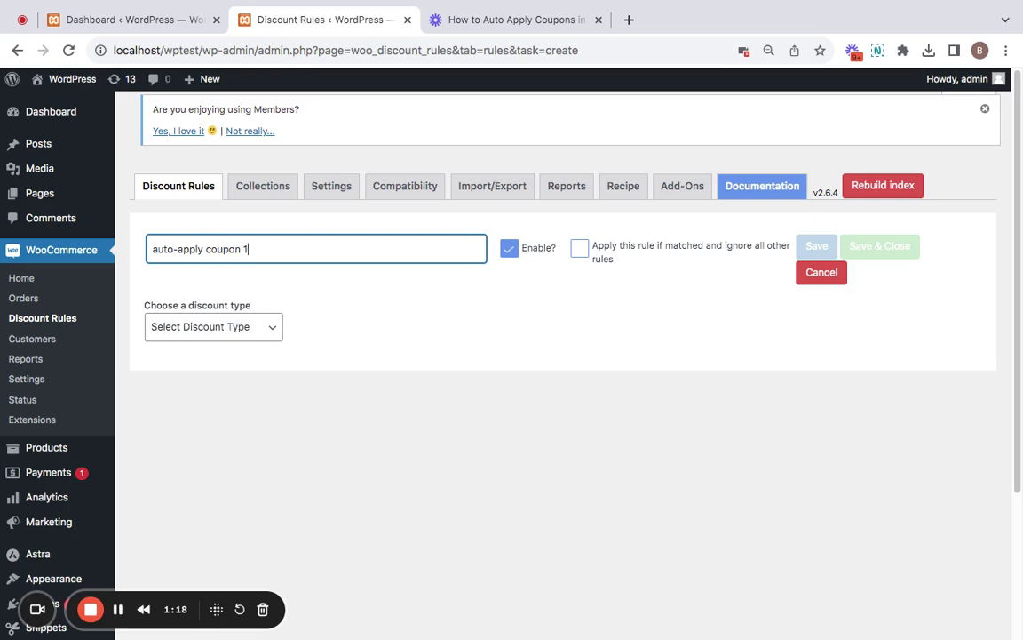
{"action": "key", "text": "BackSpace"}
{"action": "type", "text": "with 10%"}
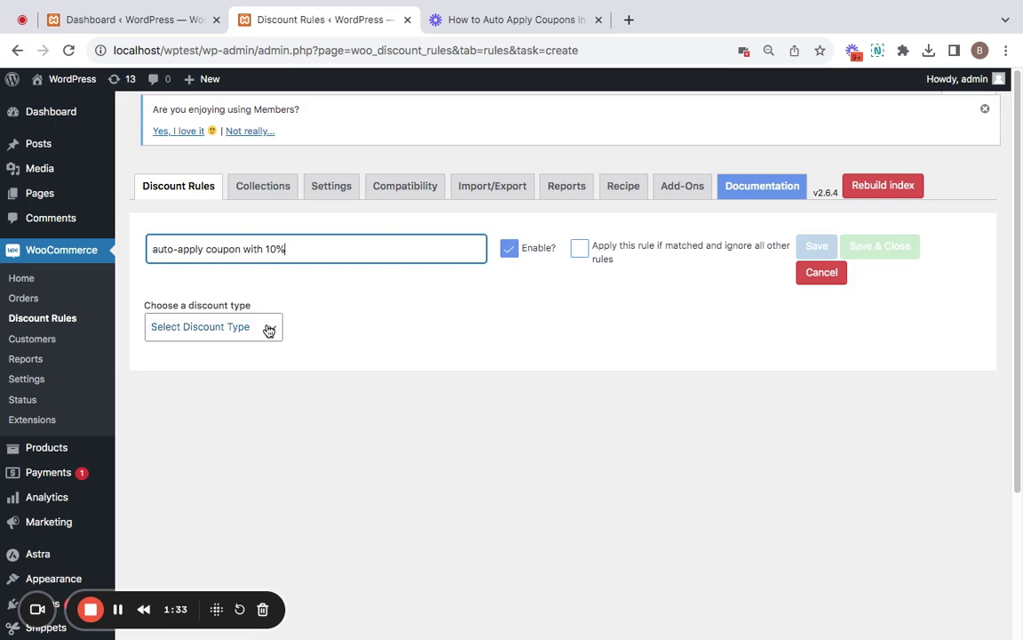
{"action": "left_click", "coordinate": [268, 329]}
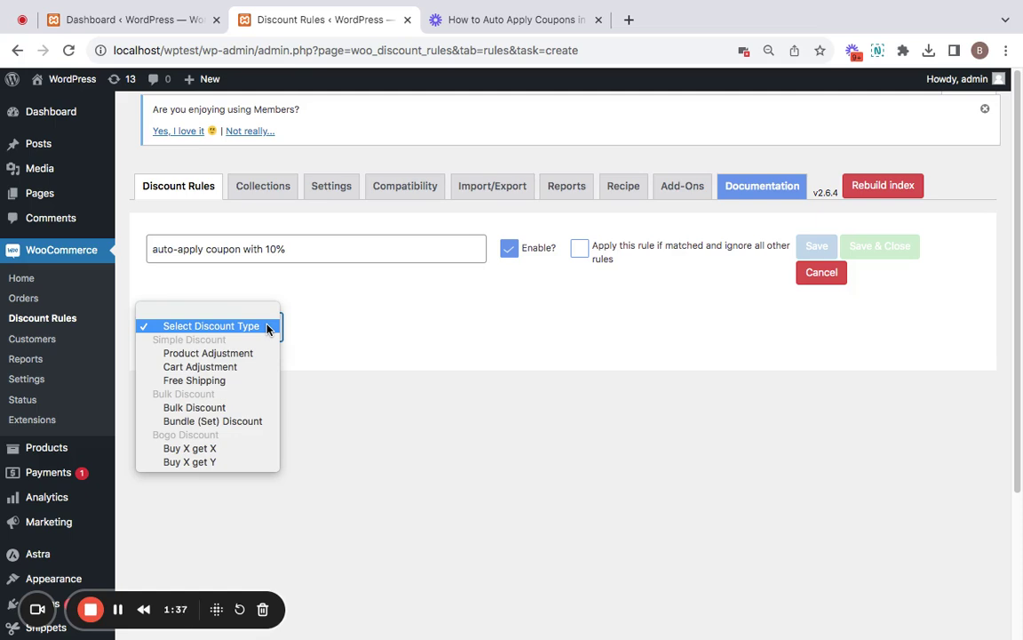
{"action": "left_click", "coordinate": [242, 370]}
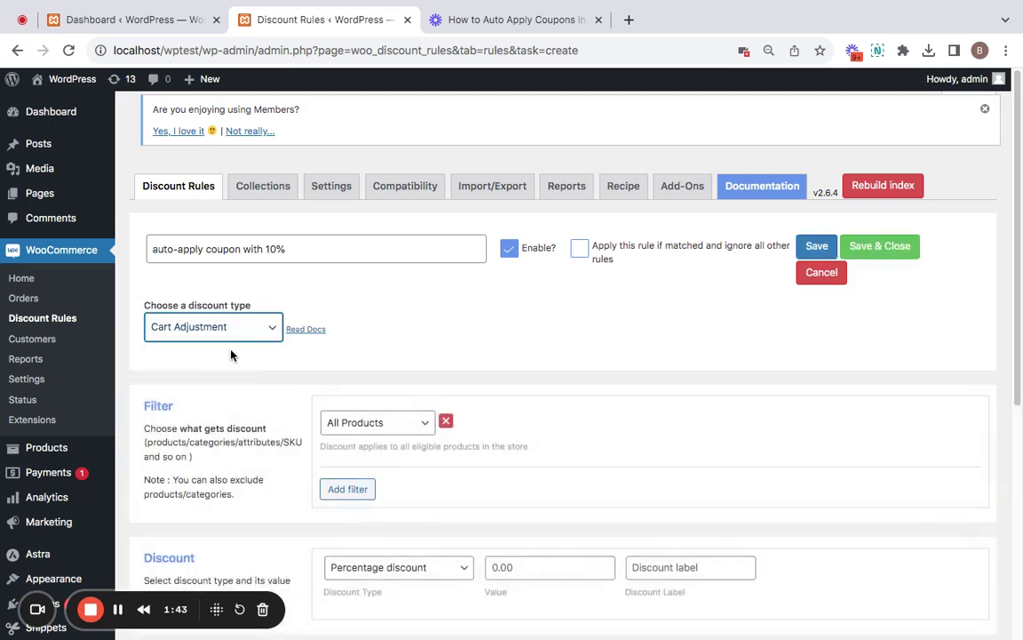
Review the available product filter types for the rule, keeping All Products selected.
{"action": "scroll", "coordinate": [238, 406], "scroll_direction": "down", "scroll_amount": 1}
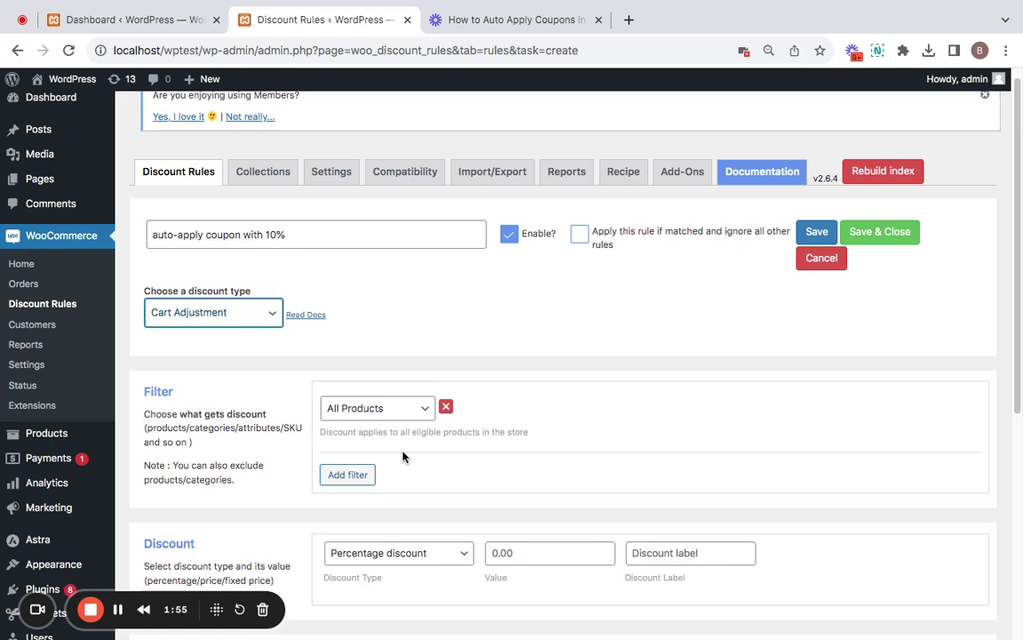
{"action": "left_click", "coordinate": [409, 408]}
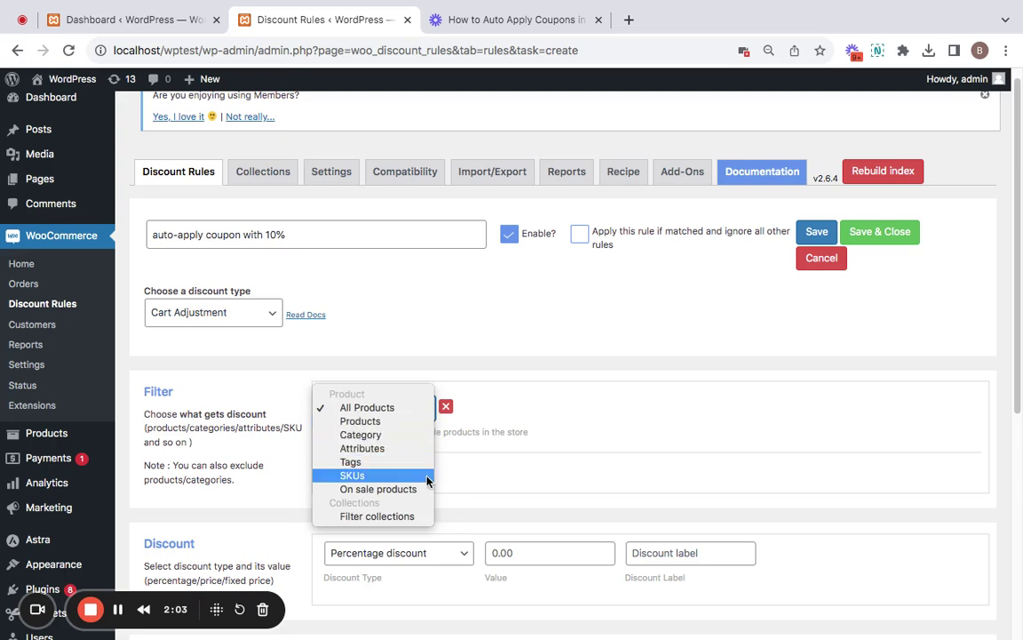
{"action": "left_click", "coordinate": [459, 478]}
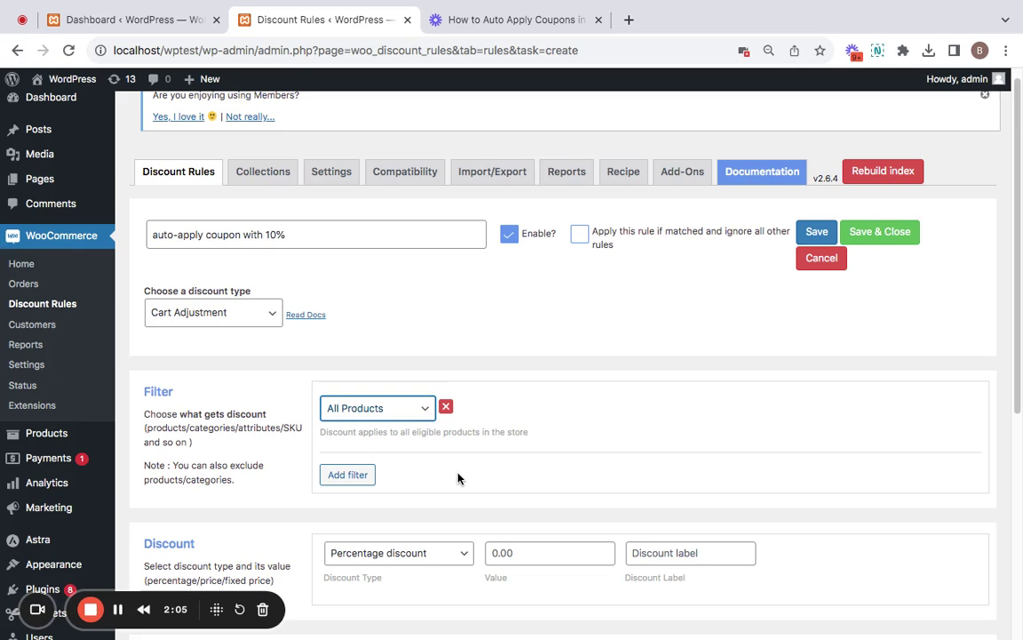
Set the rule's percentage discount value to 10 and its discount label to "10%OFF".
{"action": "scroll", "coordinate": [459, 479], "scroll_direction": "down", "scroll_amount": 3}
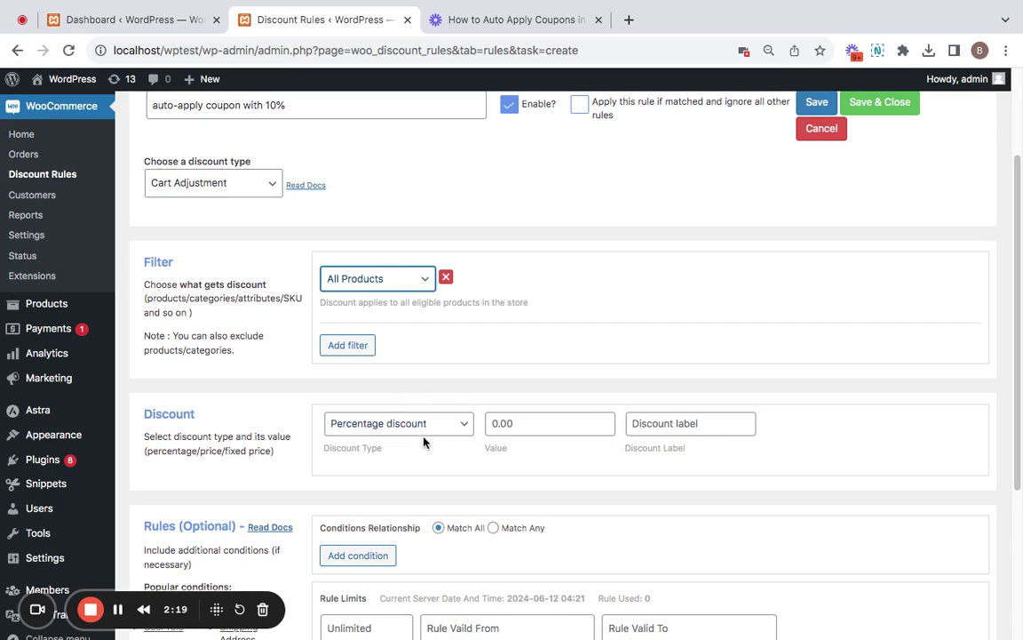
{"action": "left_click", "coordinate": [523, 425]}
{"action": "type", "text": "1"}
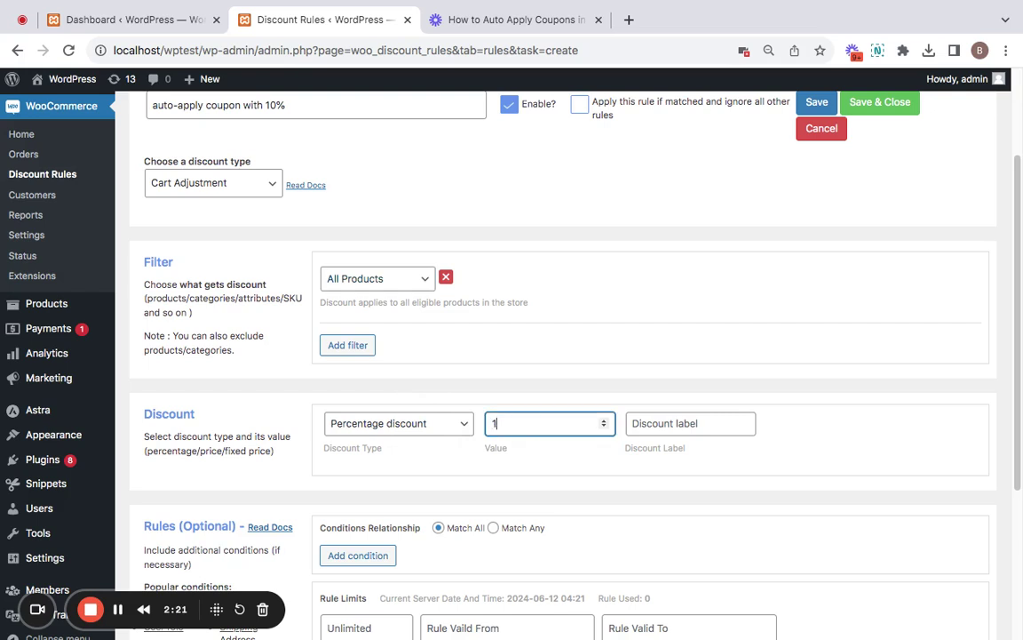
{"action": "type", "text": "0"}
{"action": "left_click", "coordinate": [688, 425]}
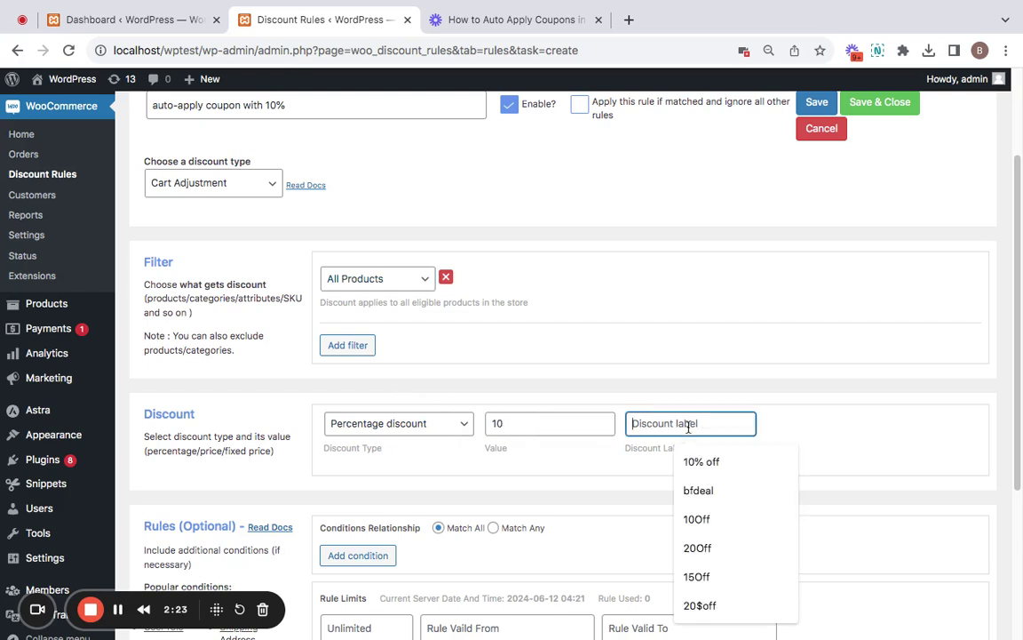
{"action": "left_click", "coordinate": [612, 468]}
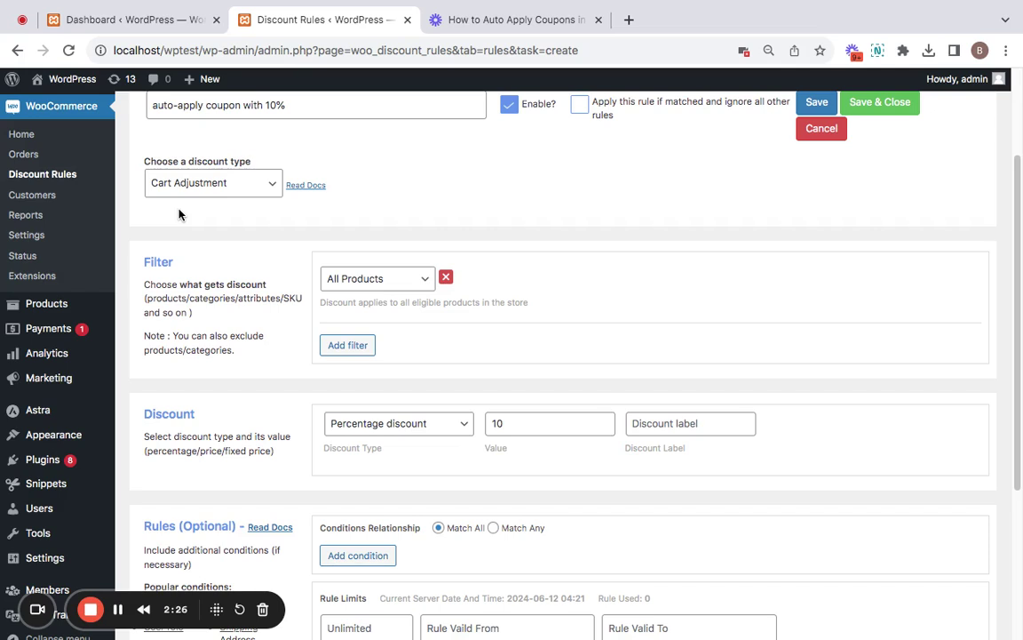
{"action": "left_click", "coordinate": [676, 423]}
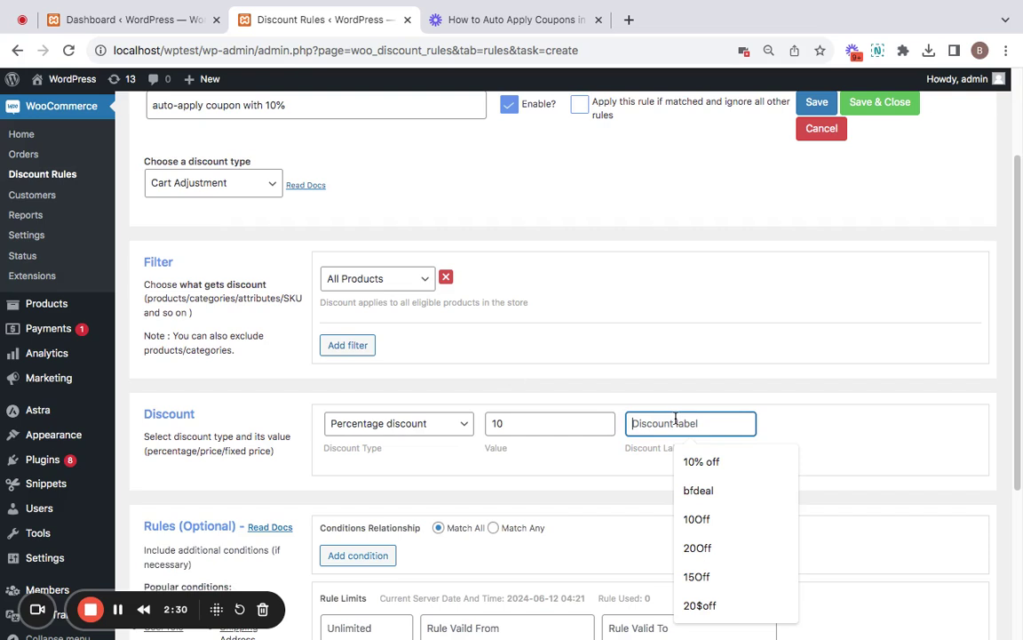
{"action": "type", "text": "10%"}
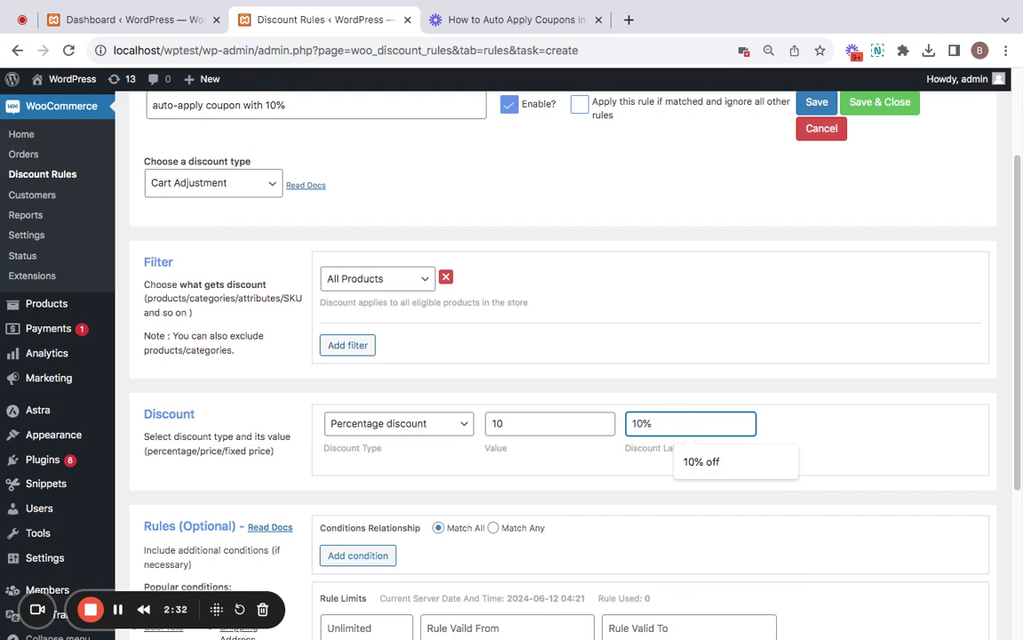
{"action": "type", "text": "OFF"}
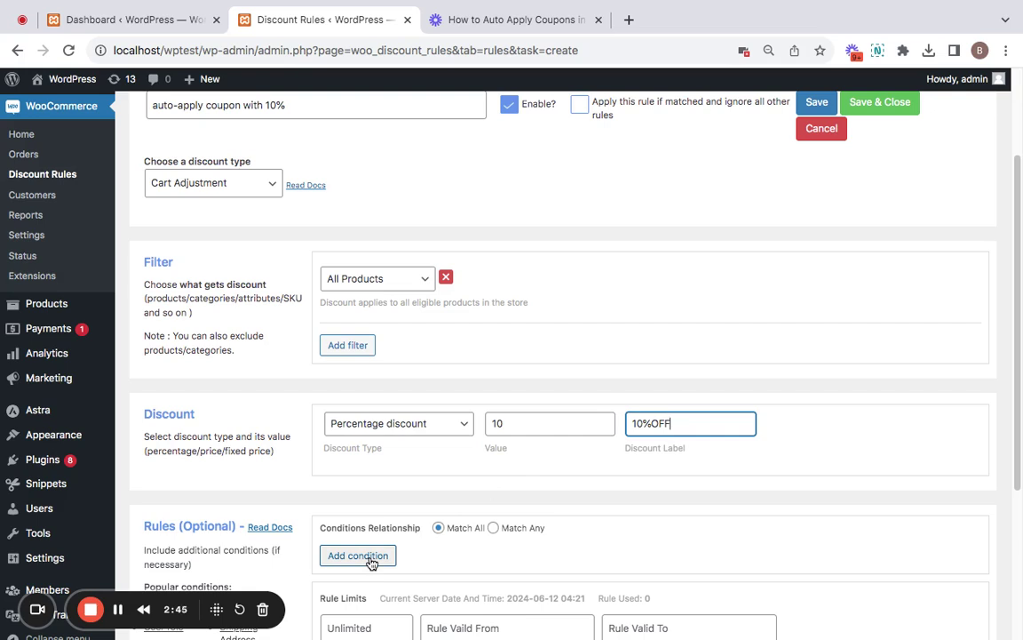
Add an optional condition to the rule, look through the condition types, and remove the condition.
{"action": "left_click", "coordinate": [372, 560]}
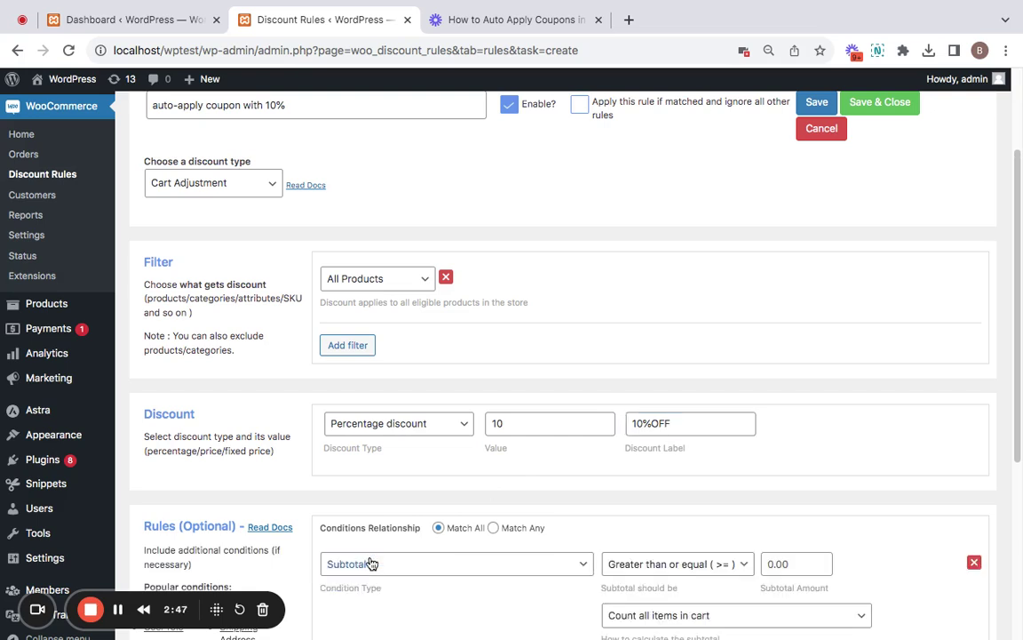
{"action": "scroll", "coordinate": [527, 535], "scroll_direction": "down", "scroll_amount": 3}
{"action": "left_click", "coordinate": [523, 430]}
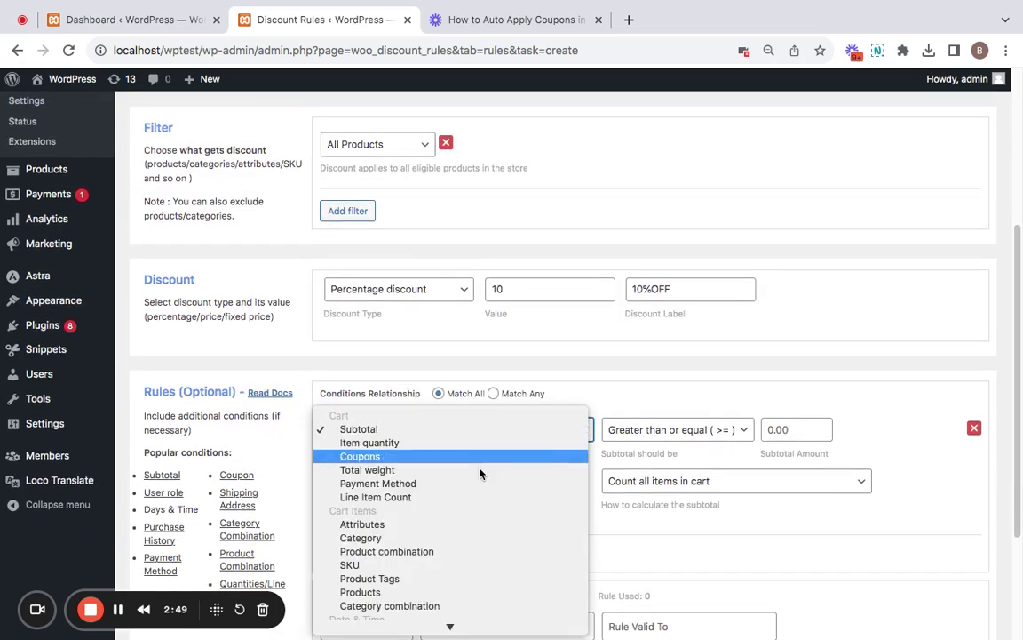
{"action": "scroll", "coordinate": [464, 609], "scroll_direction": "down", "scroll_amount": 3}
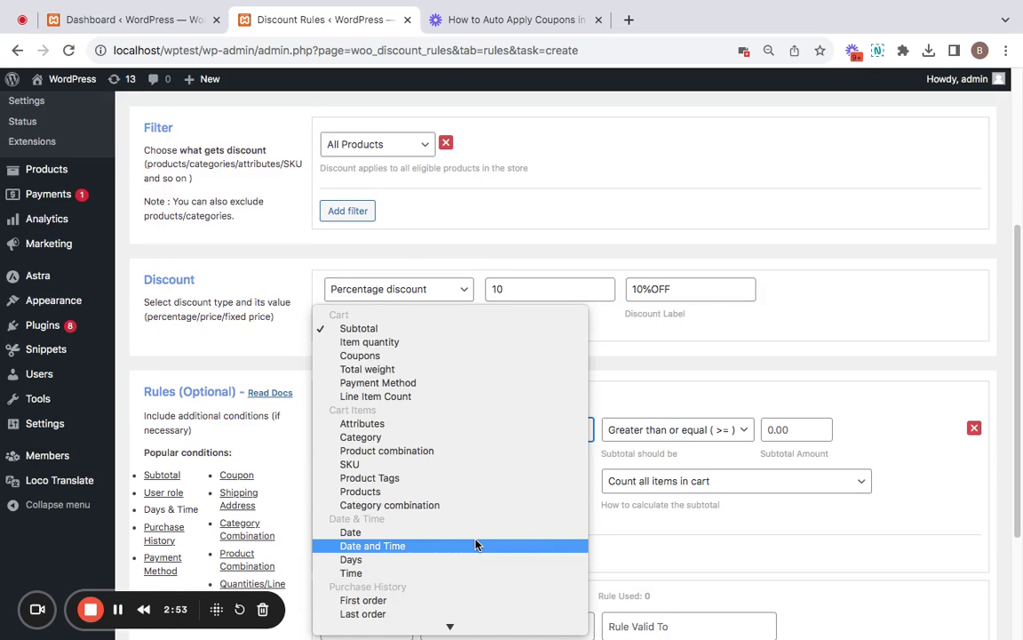
{"action": "left_click", "coordinate": [626, 352]}
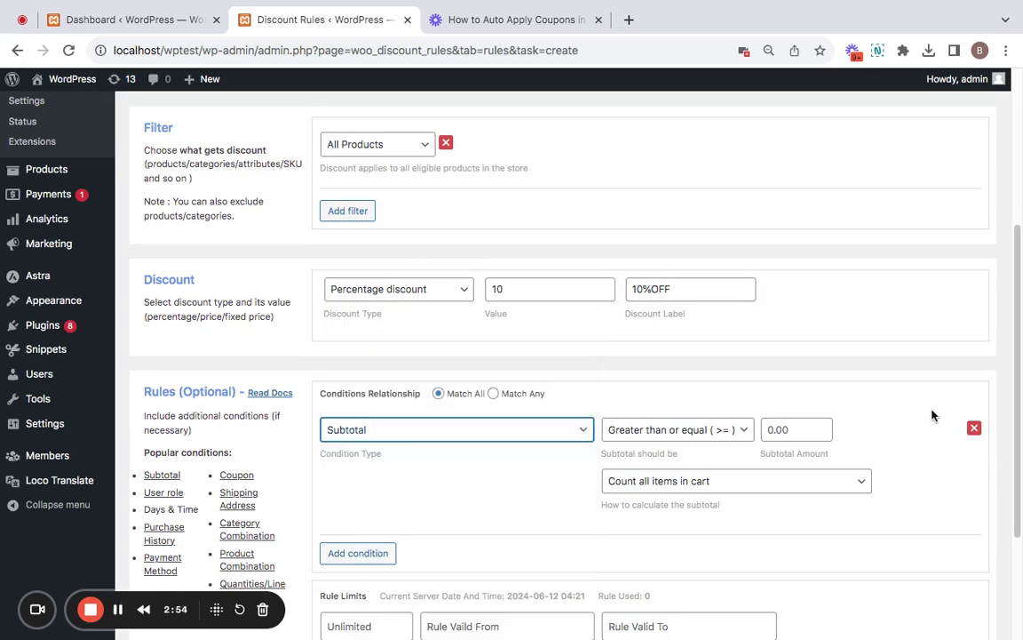
{"action": "left_click", "coordinate": [973, 428]}
Save the discount rule.
{"action": "scroll", "coordinate": [607, 194], "scroll_direction": "up", "scroll_amount": 5}
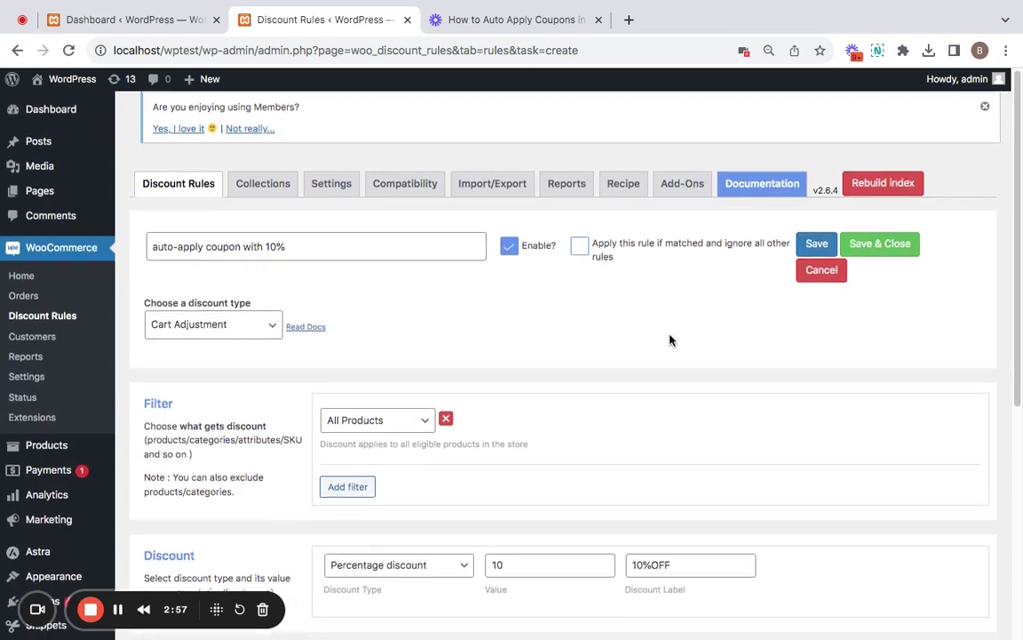
{"action": "scroll", "coordinate": [671, 340], "scroll_direction": "down", "scroll_amount": 1}
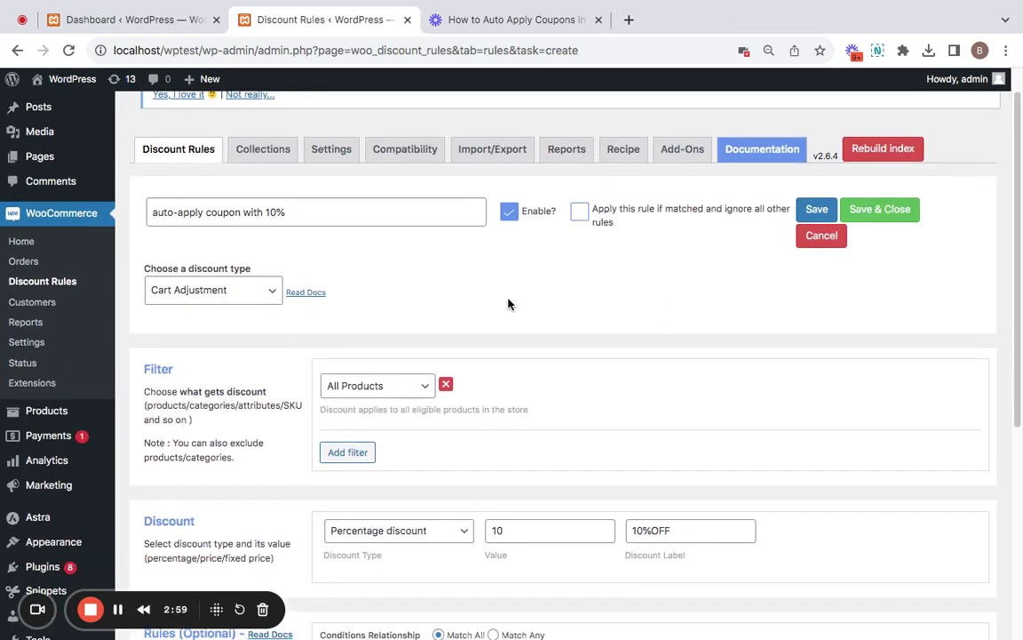
{"action": "left_click", "coordinate": [818, 210]}
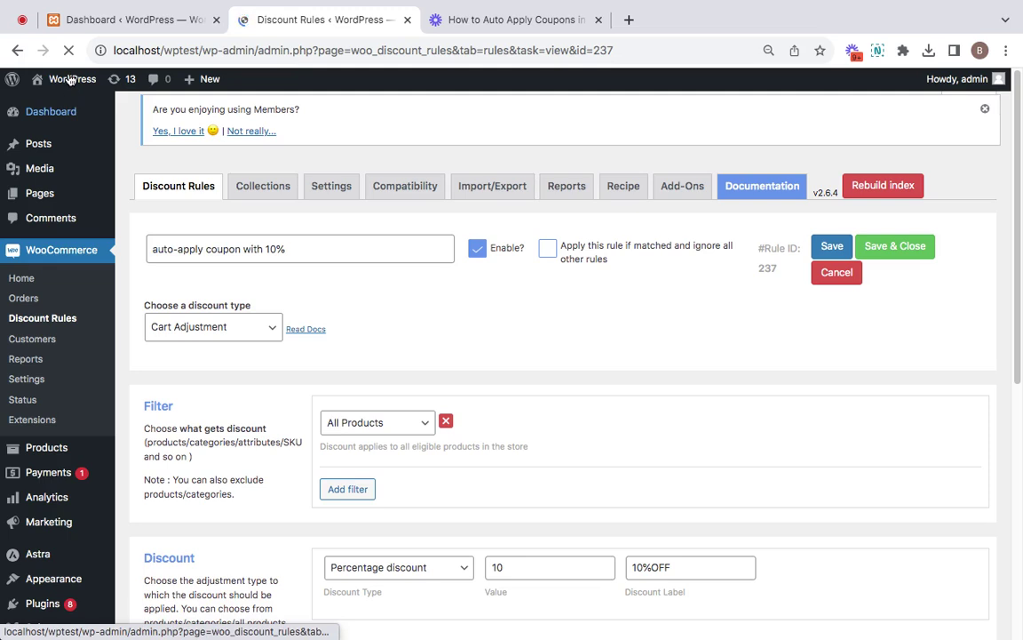
Open the store's front-end Shop page in a new browser tab.
{"action": "mouse_move", "coordinate": [70, 80]}
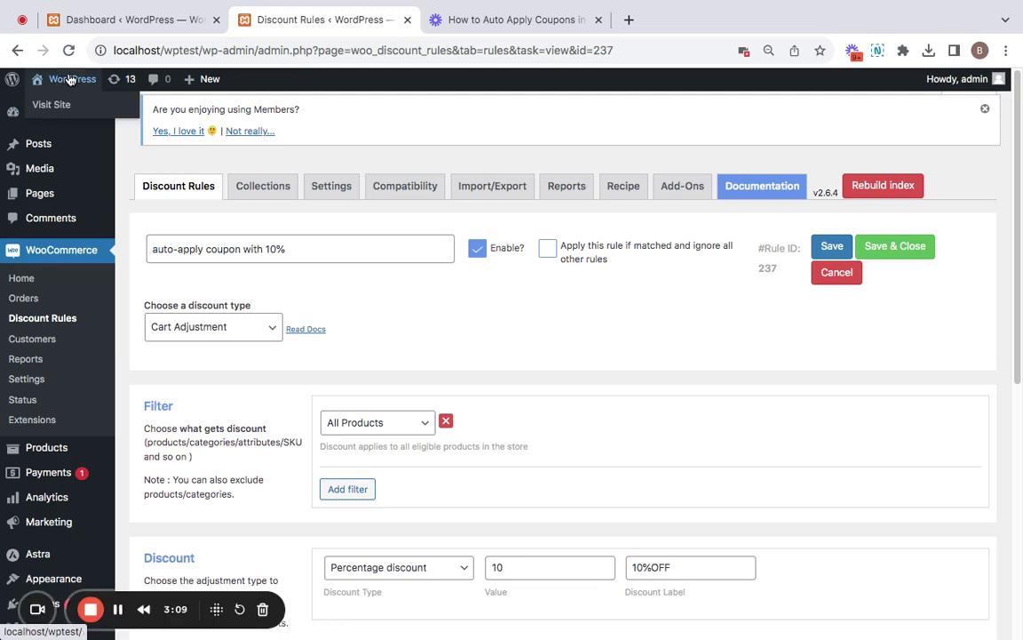
{"action": "right_click", "coordinate": [70, 81]}
{"action": "left_click", "coordinate": [130, 79]}
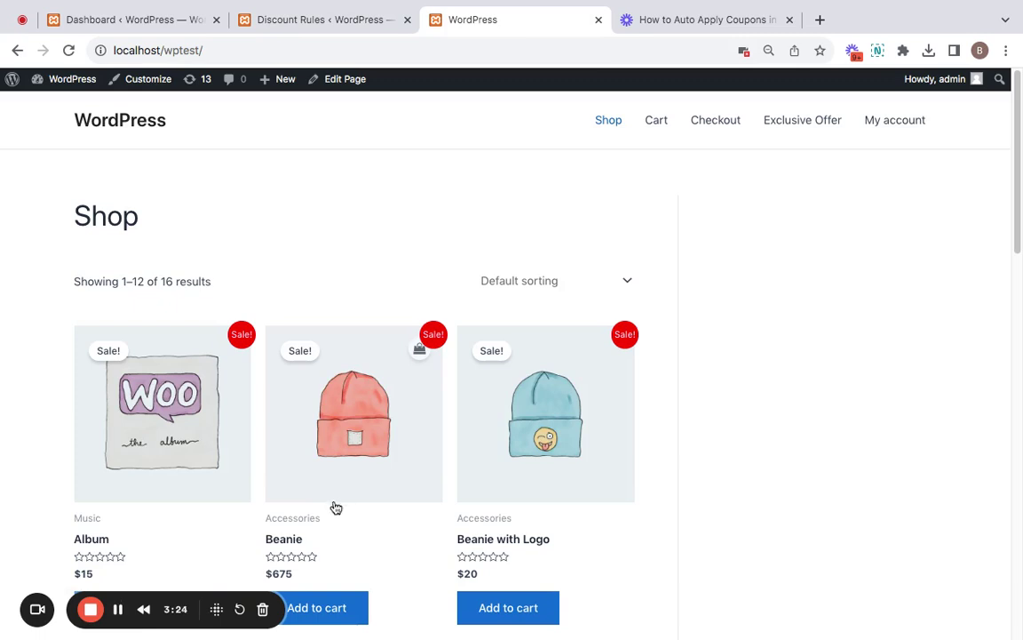
Add the Beanie with Logo and the Belt to the shopping cart.
{"action": "scroll", "coordinate": [353, 500], "scroll_direction": "down", "scroll_amount": 3}
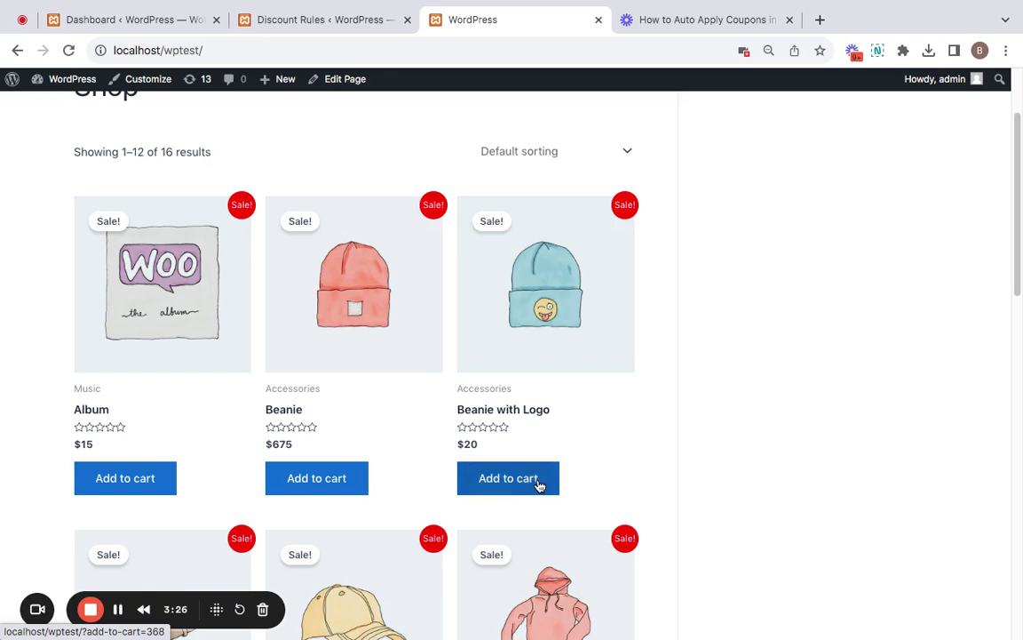
{"action": "left_click", "coordinate": [539, 484]}
{"action": "scroll", "coordinate": [341, 474], "scroll_direction": "down", "scroll_amount": 5}
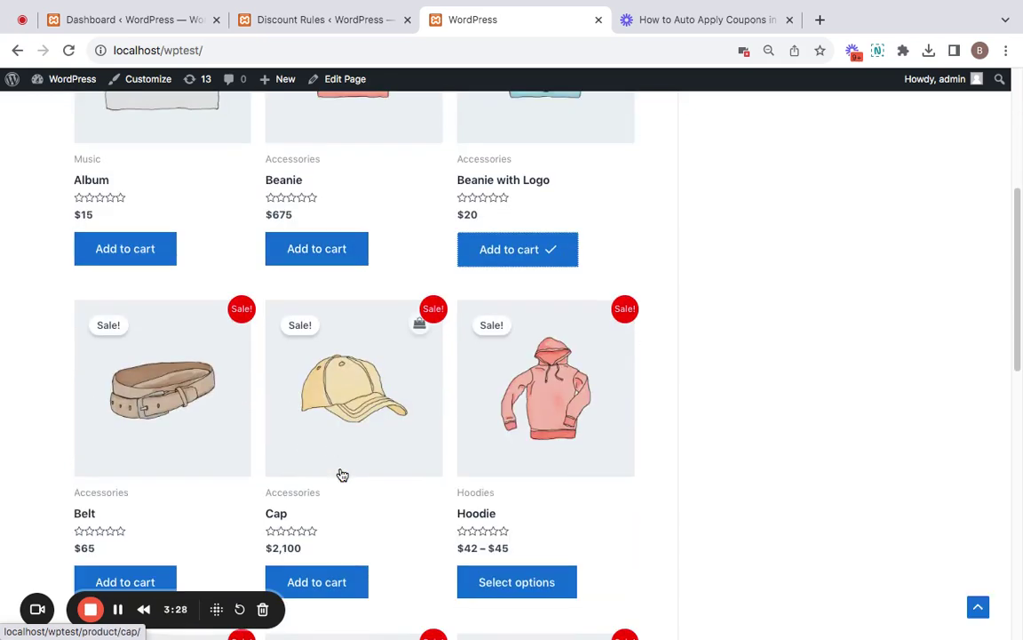
{"action": "scroll", "coordinate": [178, 524], "scroll_direction": "down", "scroll_amount": 1}
{"action": "left_click", "coordinate": [153, 552]}
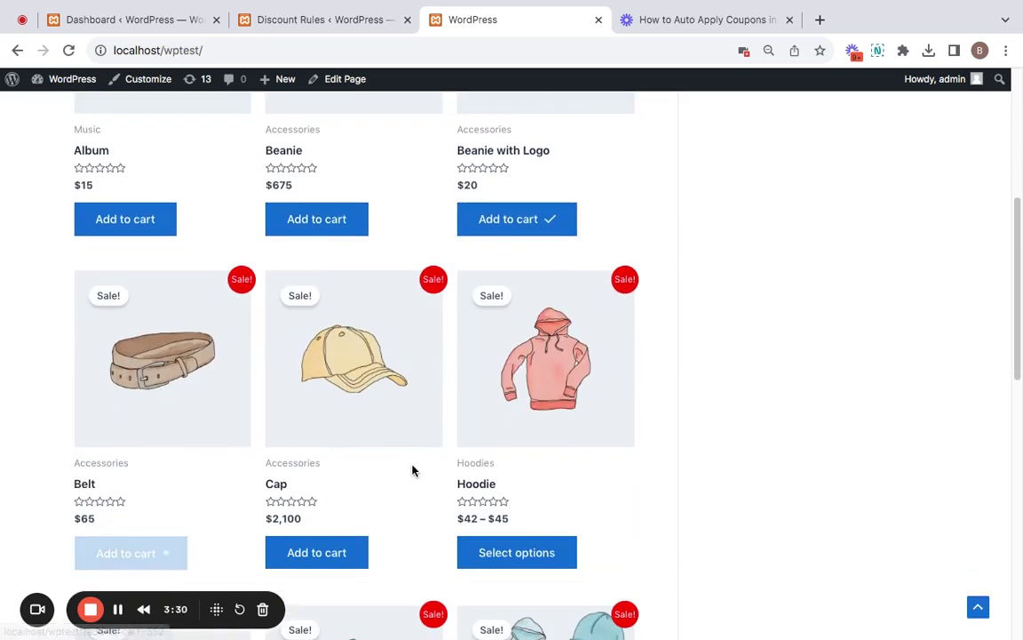
Open the cart and examine the applied discount notice and the 10%OFF line in the cart totals.
{"action": "scroll", "coordinate": [412, 468], "scroll_direction": "up", "scroll_amount": 9}
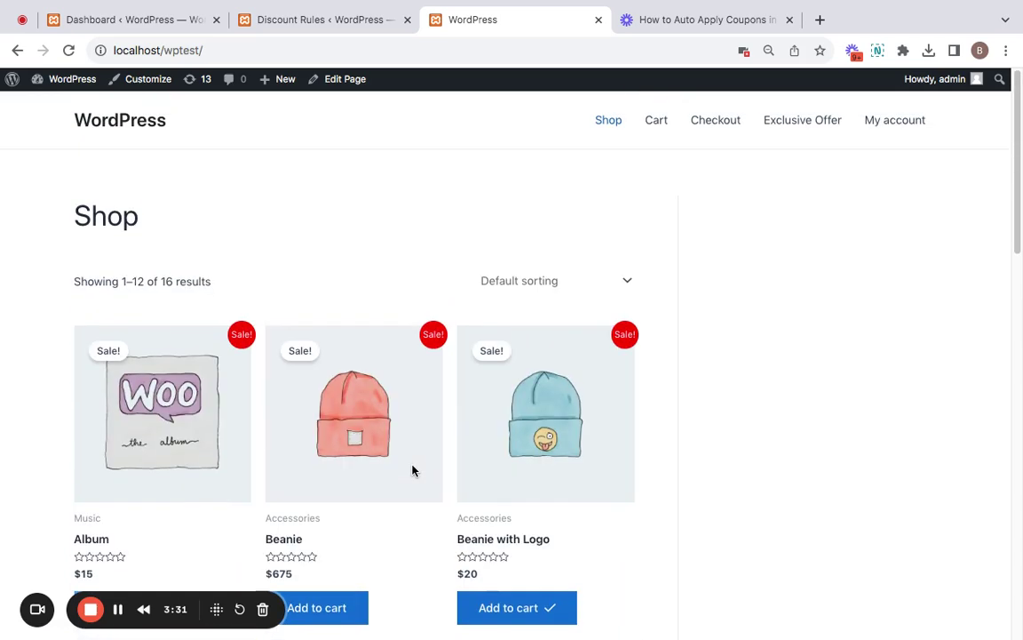
{"action": "left_click", "coordinate": [658, 127]}
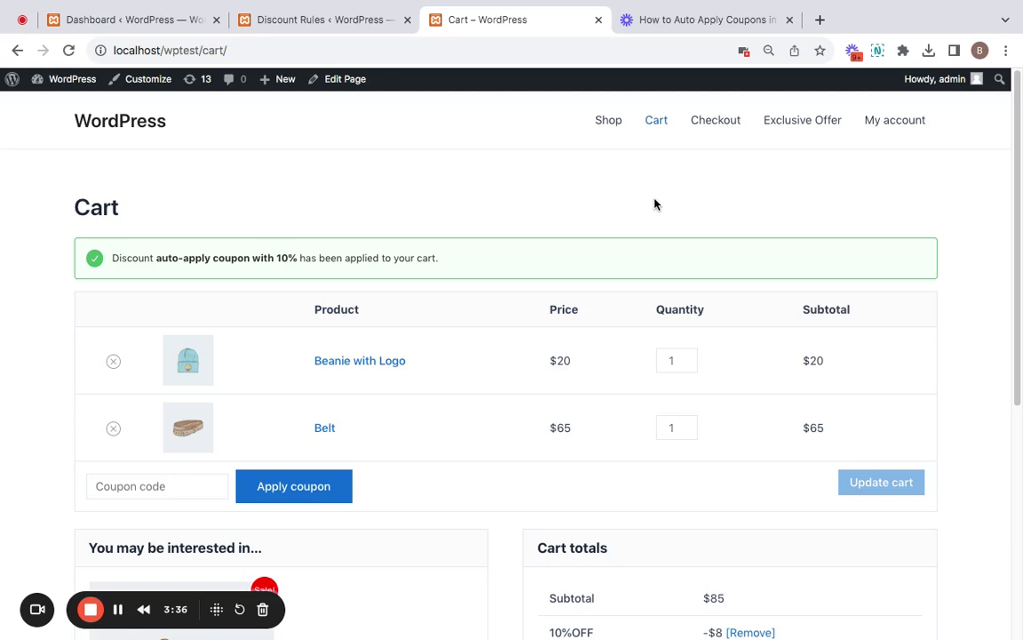
{"action": "scroll", "coordinate": [653, 270], "scroll_direction": "down", "scroll_amount": 1}
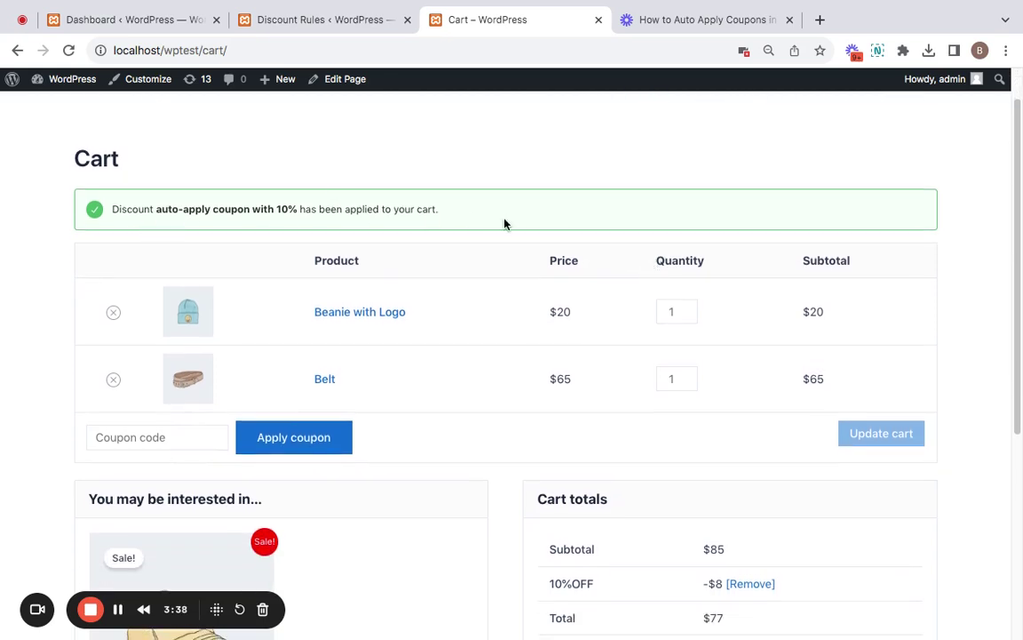
{"action": "scroll", "coordinate": [496, 425], "scroll_direction": "down", "scroll_amount": 3}
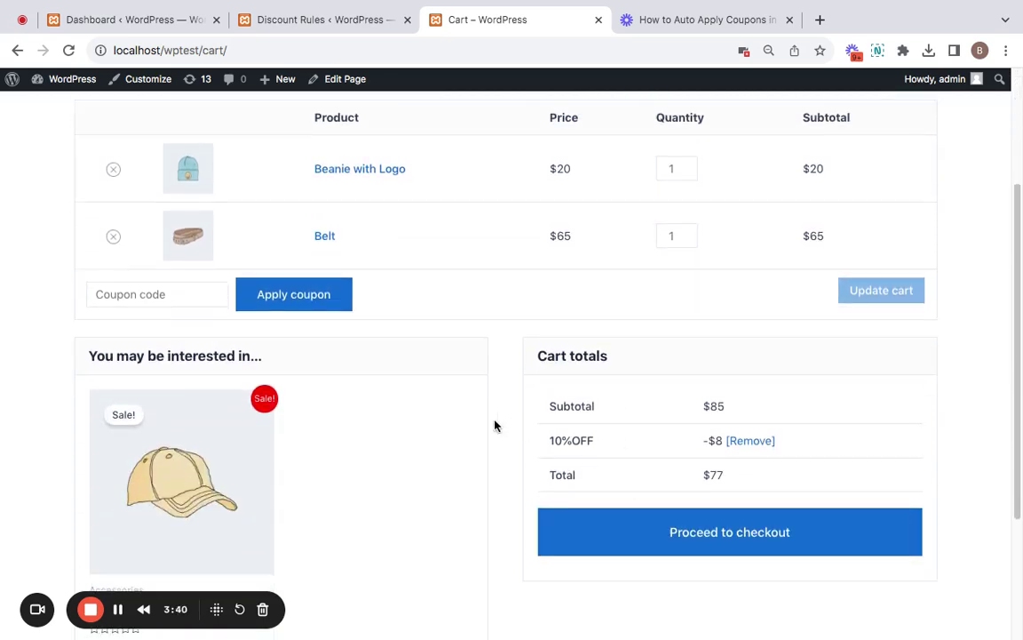
{"action": "left_click_drag", "start_coordinate": [534, 440], "coordinate": [628, 445]}
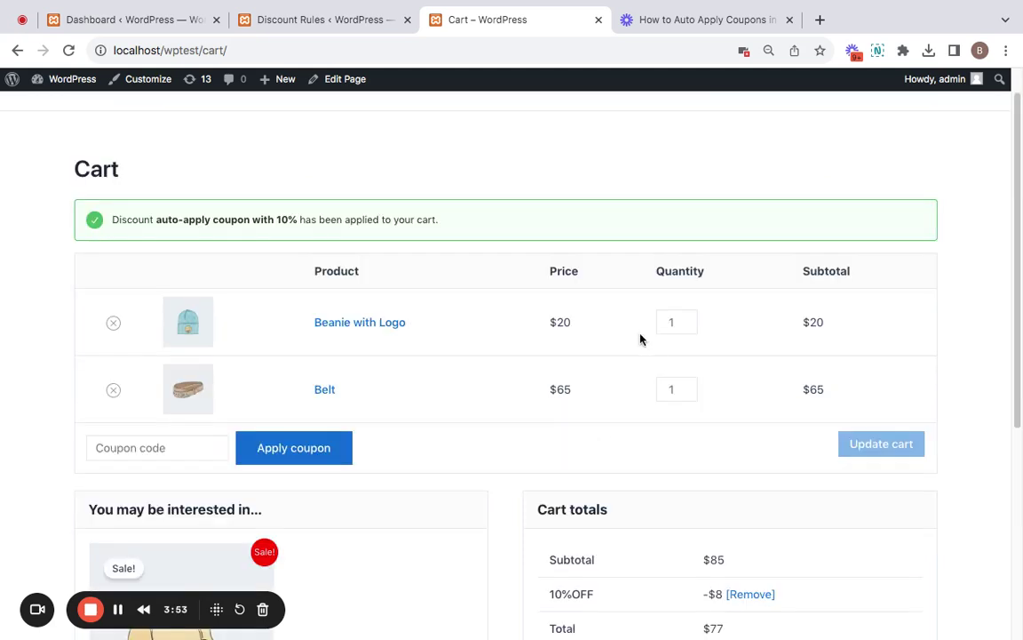